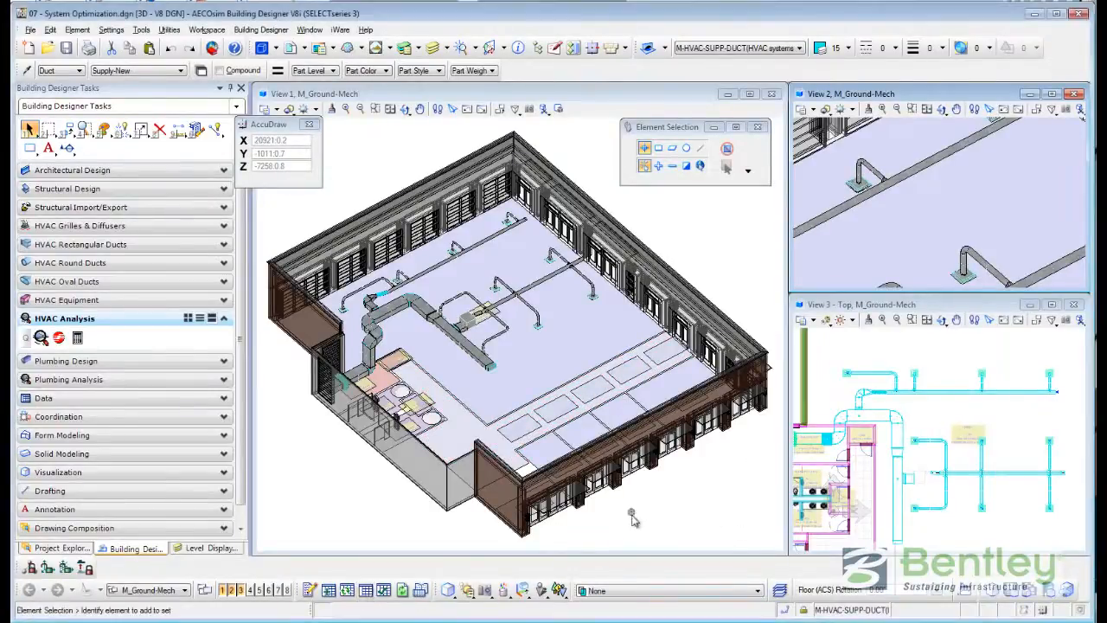
List the SqCeilingDiffuser instances in the DataGroup Explorer and select all ceiling diffusers
left_click(365, 591)
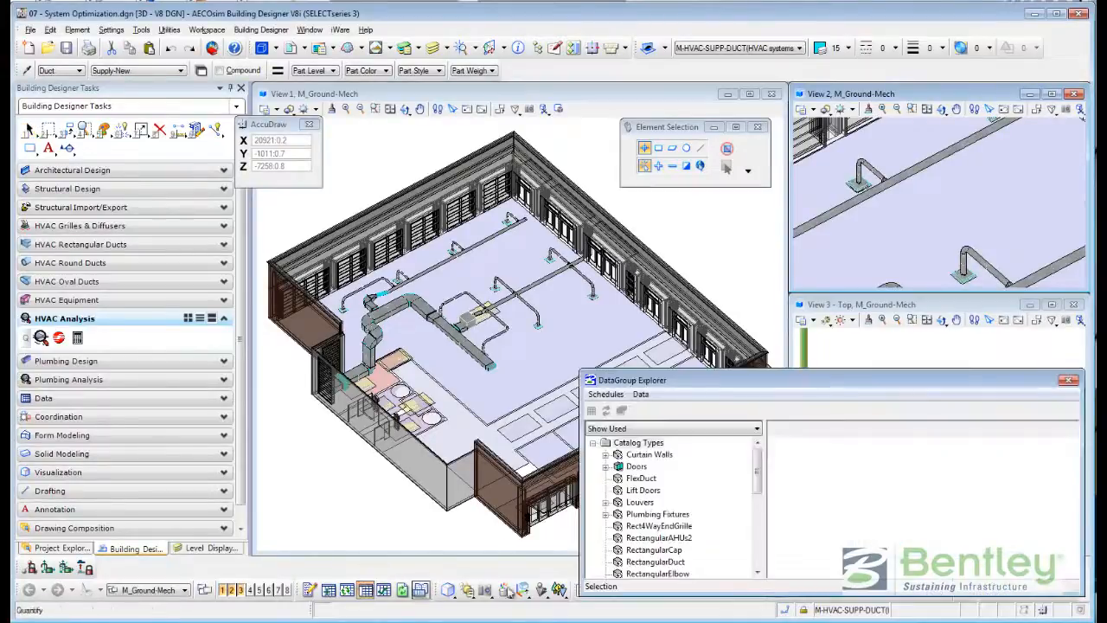
scroll(760, 510, "down", 1)
scroll(760, 511, "down", 6)
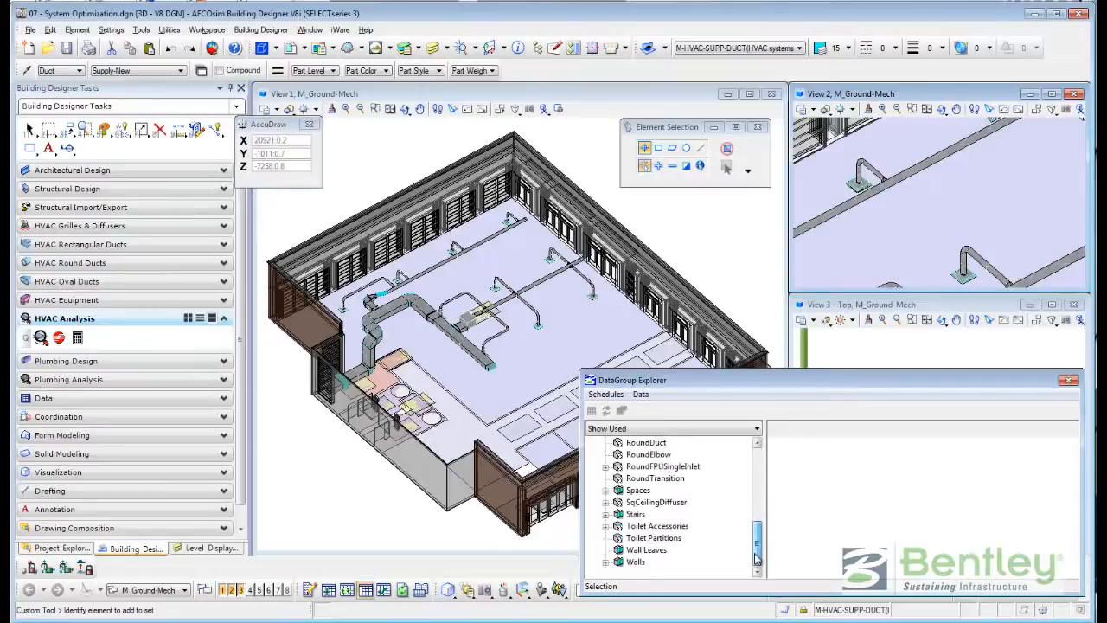
left_click(631, 502)
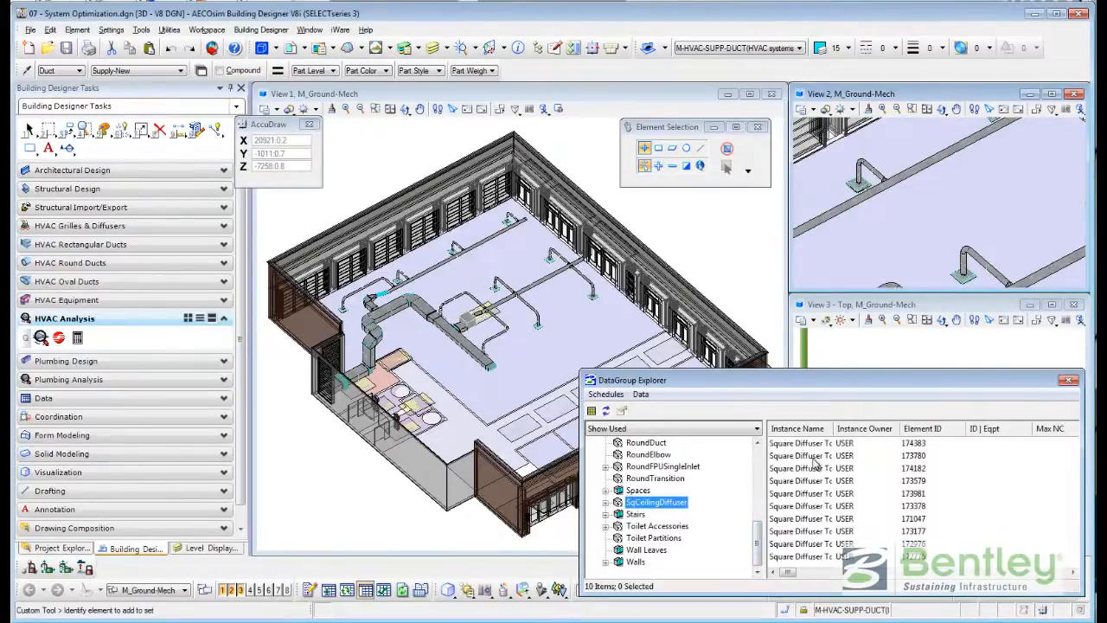
left_click(818, 457)
left_click(806, 556, "shift")
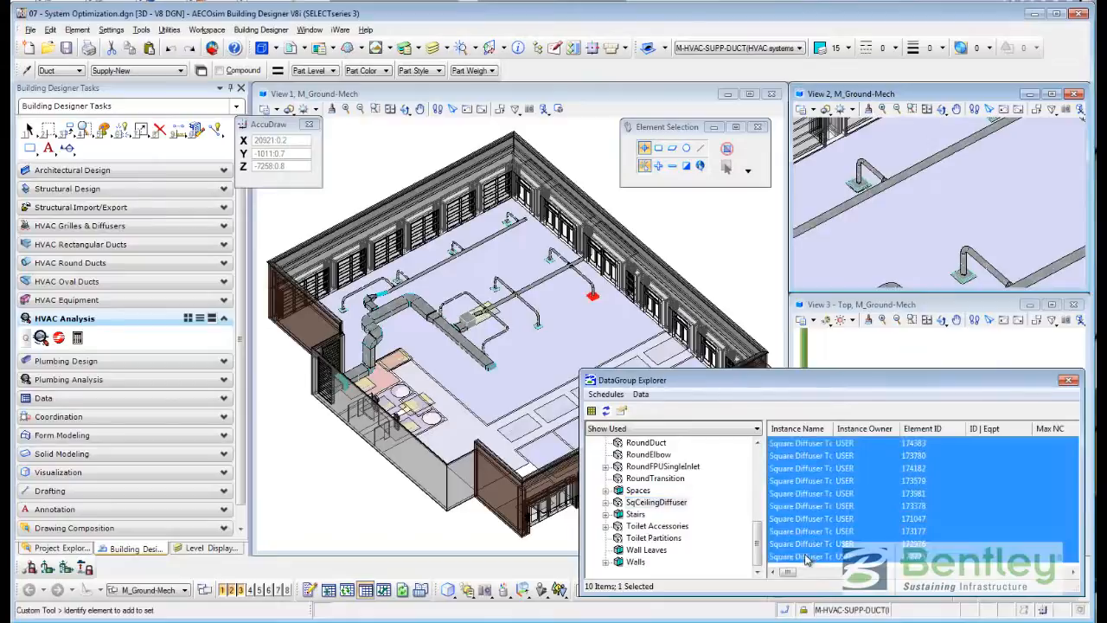
Set the air rate of all selected ceiling diffusers to 50 L/s and check the air rate values in the instance list
right_click(809, 506)
left_click(832, 509)
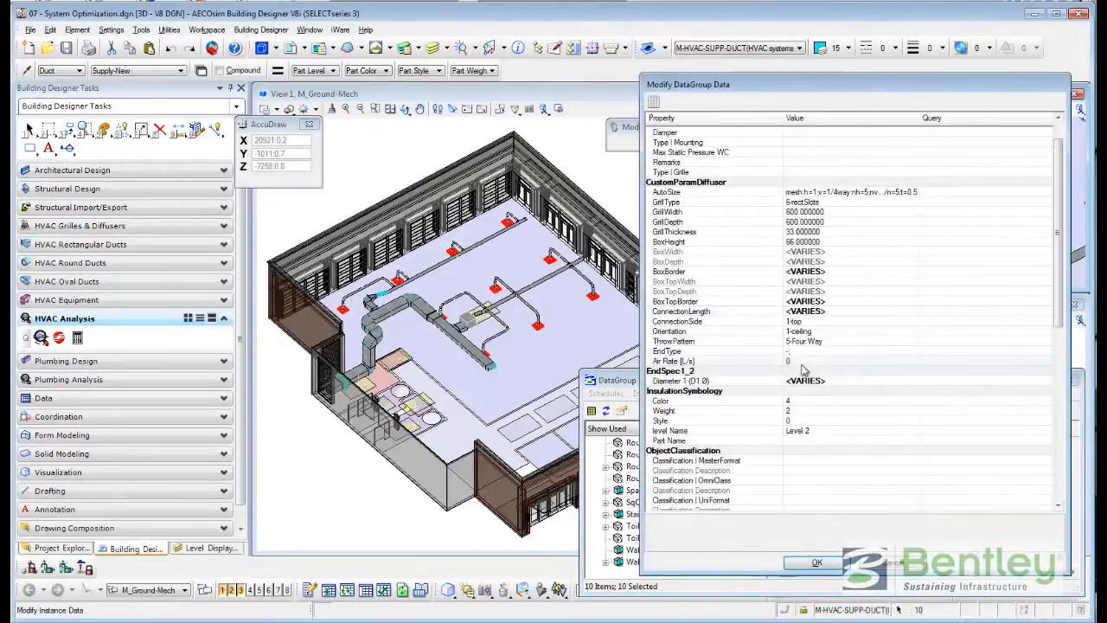
left_click(805, 362)
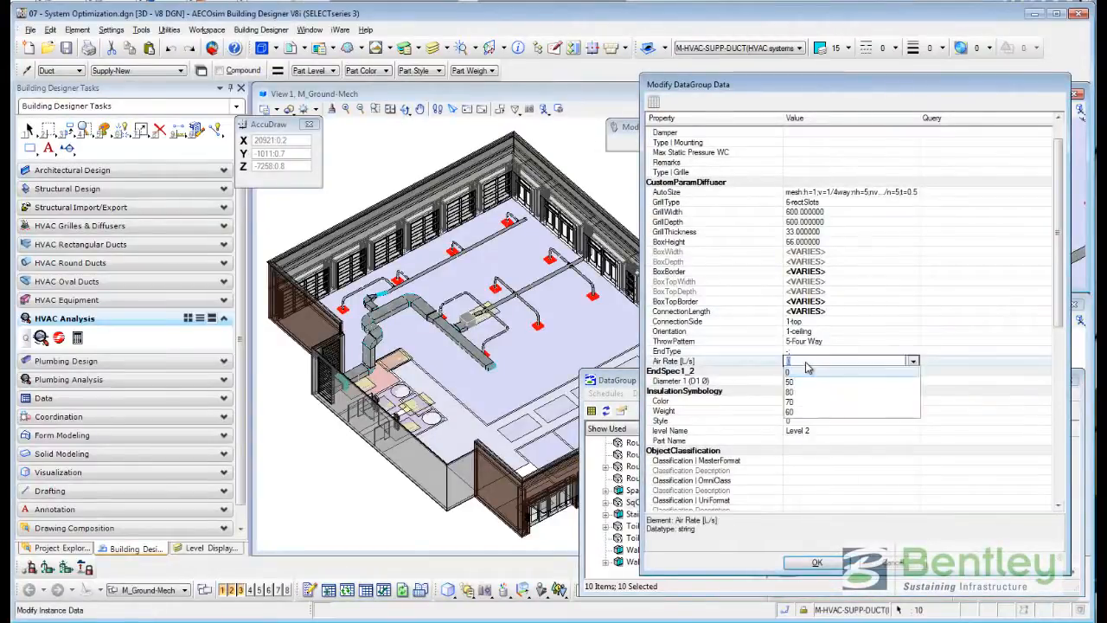
left_click(805, 382)
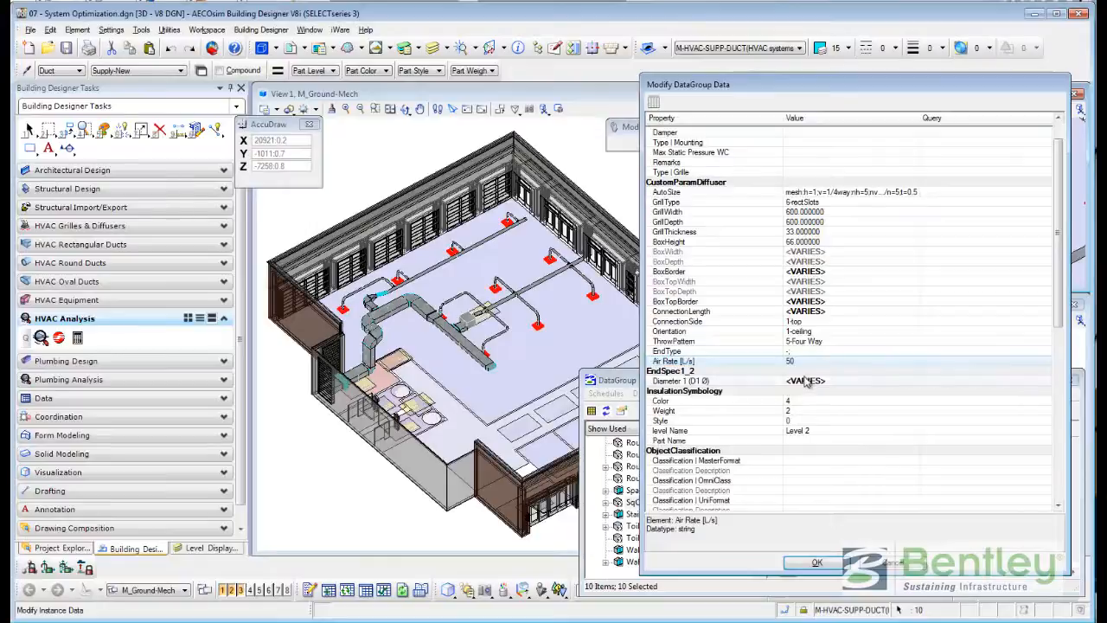
left_click(826, 441)
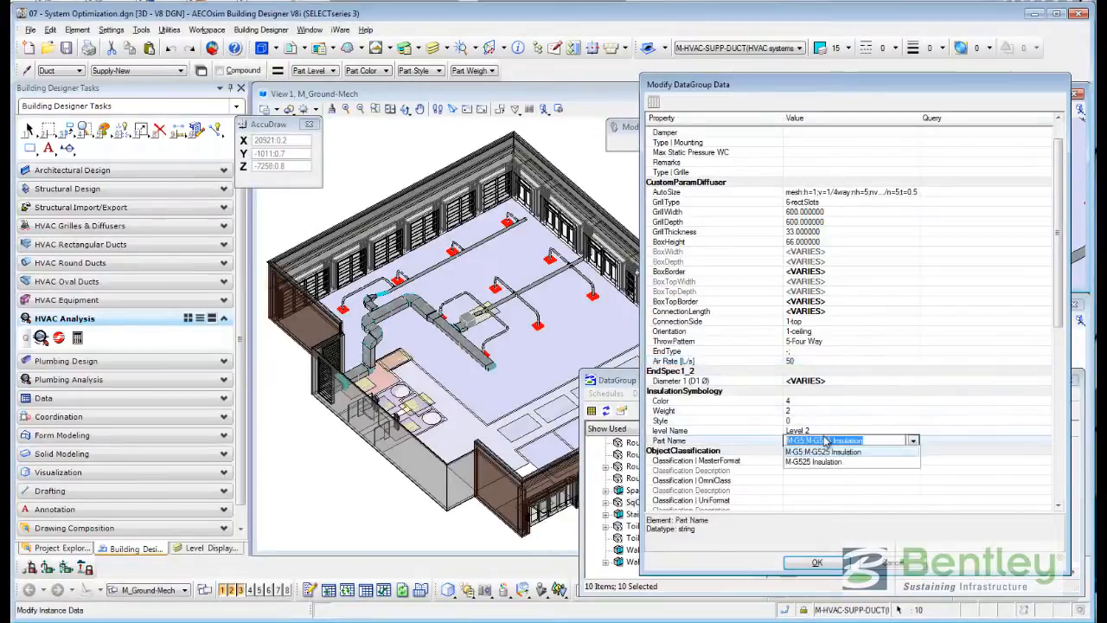
left_click(753, 438)
left_click(818, 563)
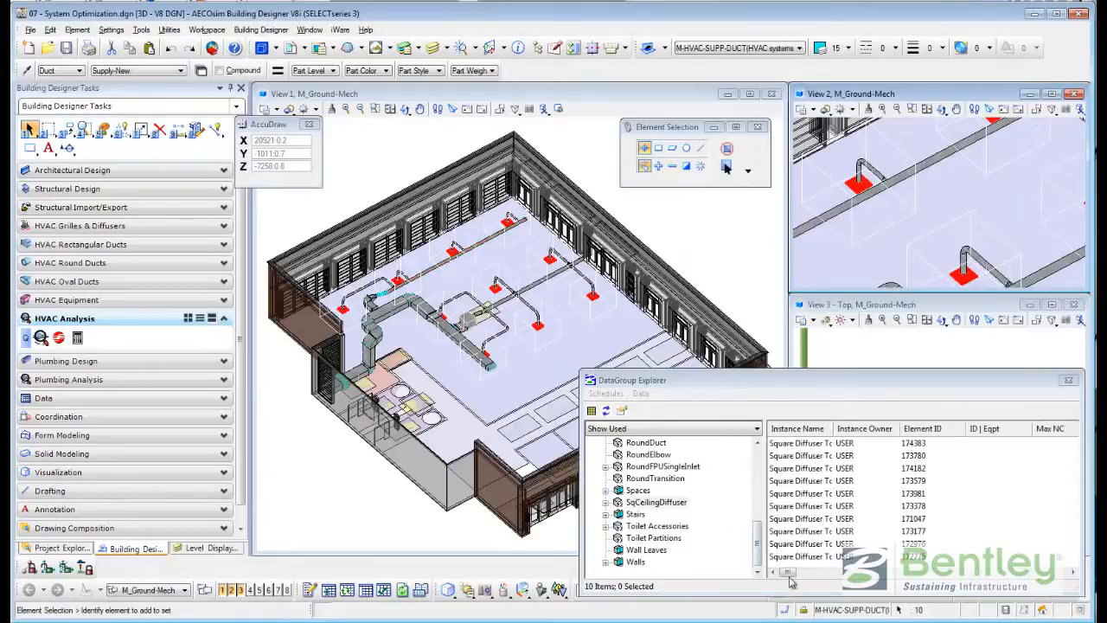
left_click_drag(787, 572, 963, 574)
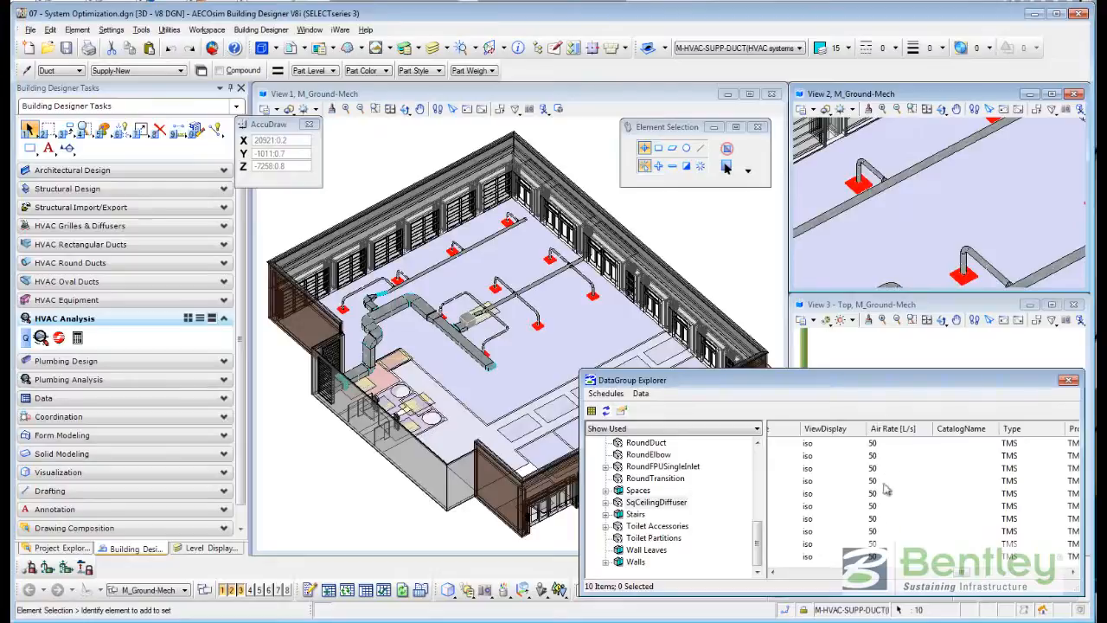
left_click(1070, 381)
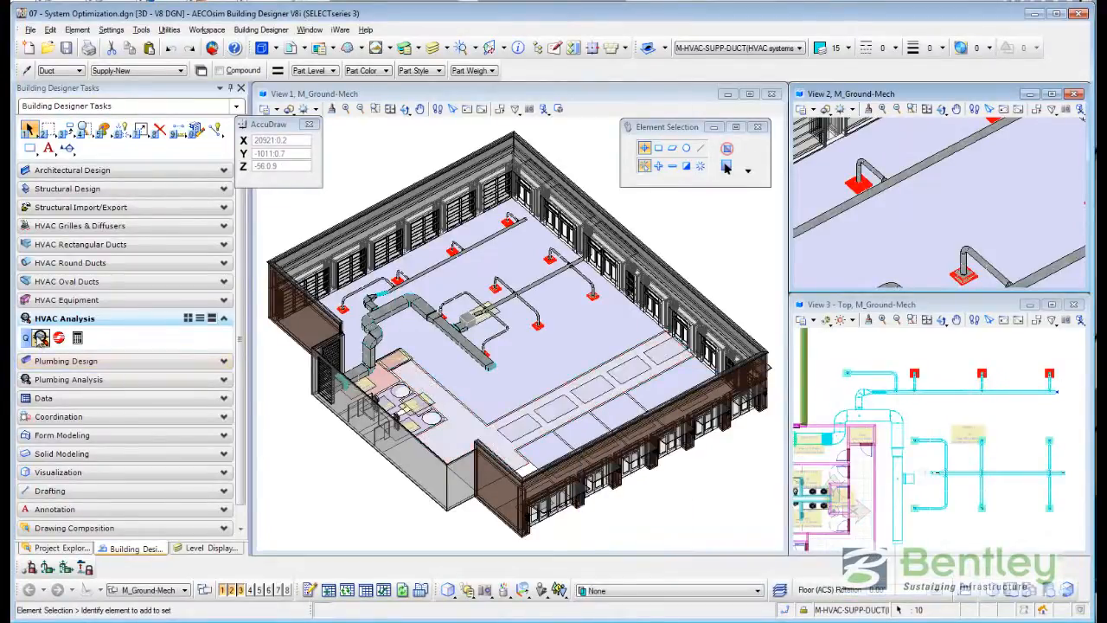
Run Analyze Route on the straight rectangular supply duct between the two elbows, keeping its dialog clear of other controls
left_click(40, 338)
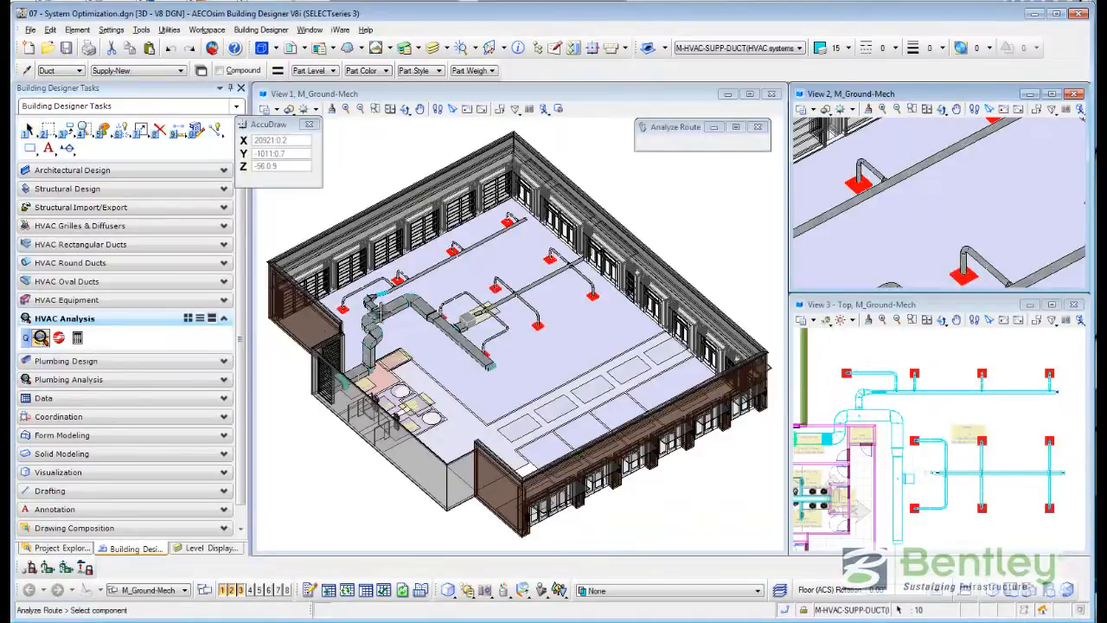
left_click(387, 324)
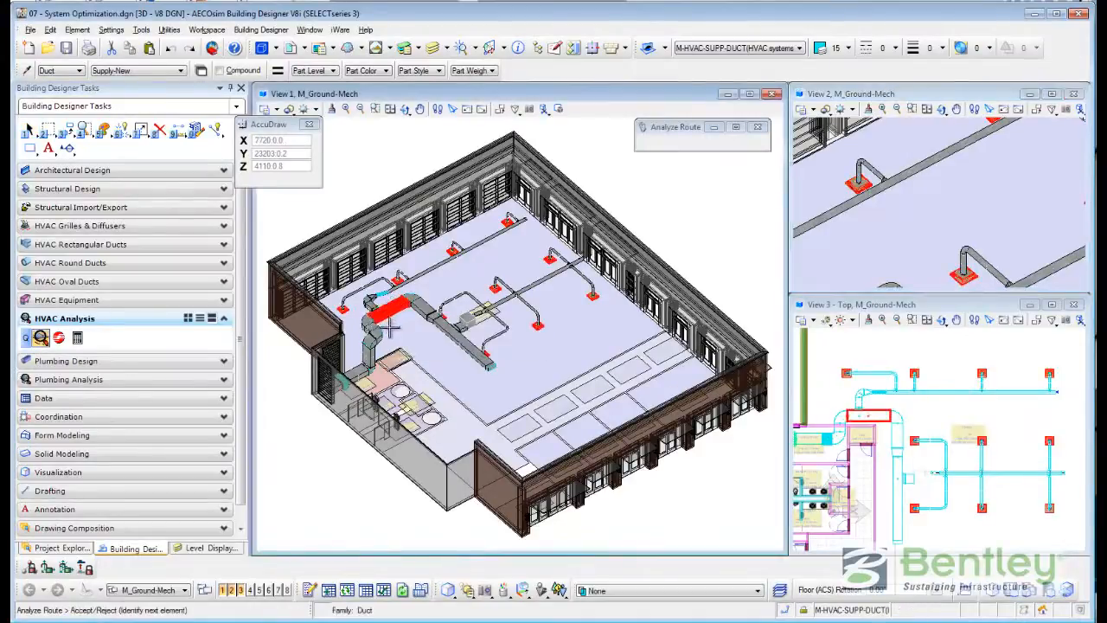
left_click(288, 397)
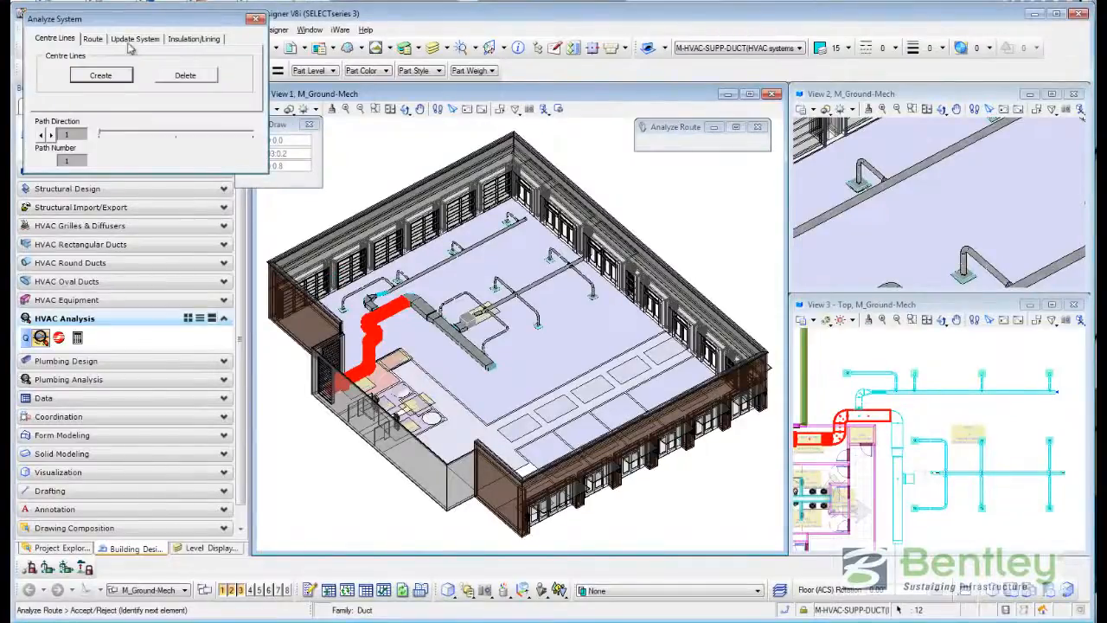
left_click_drag(132, 24, 166, 186)
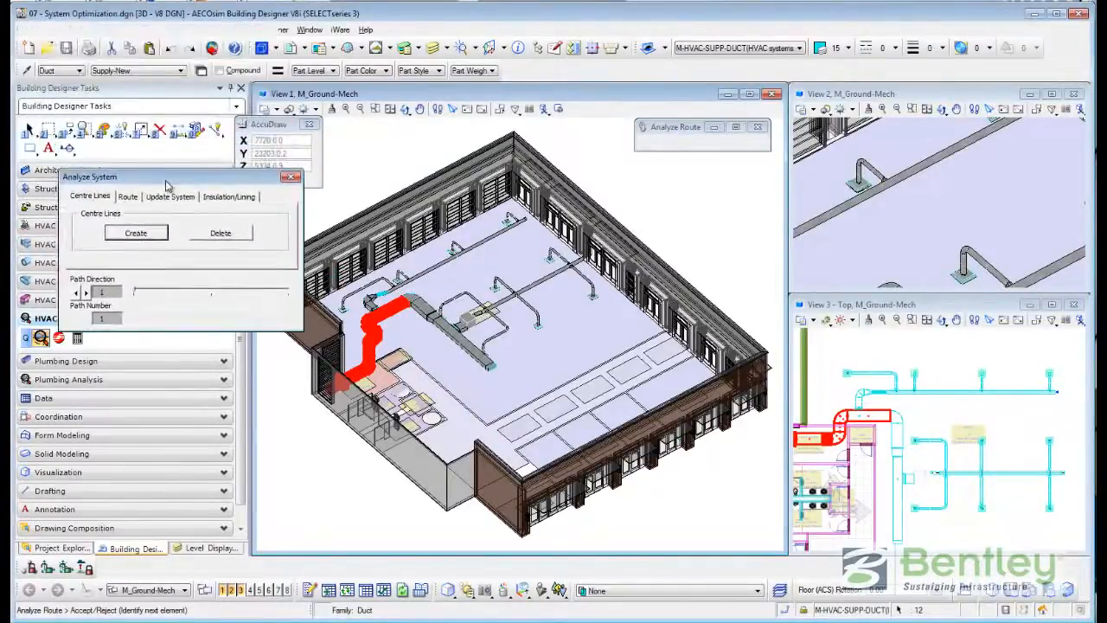
Step through the analyzed duct routes to path direction 3, path number 3
left_click(86, 293)
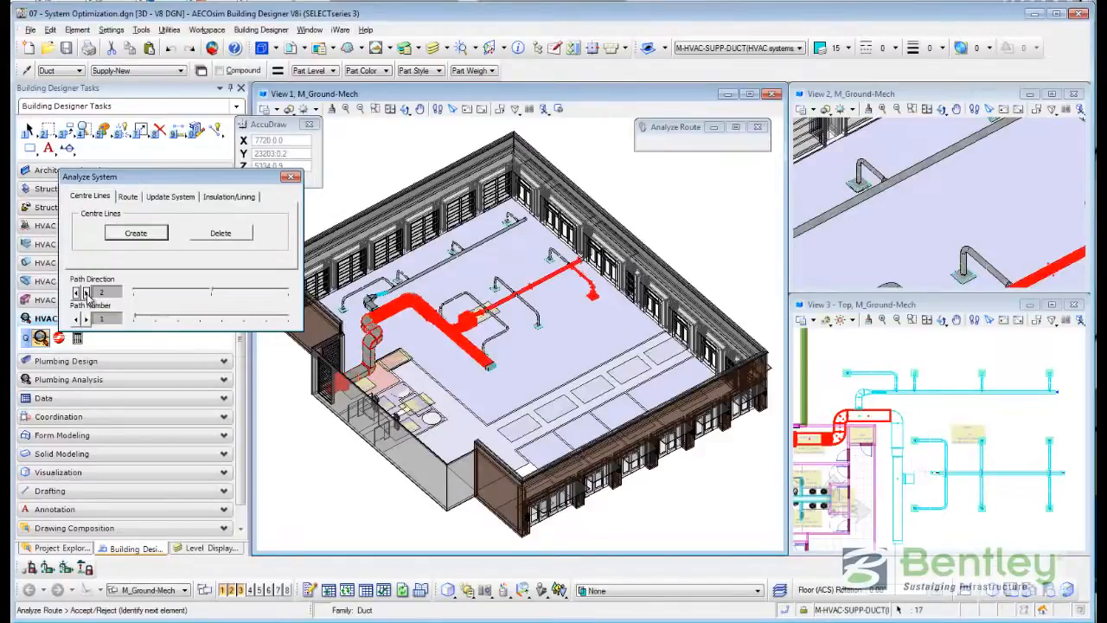
left_click(86, 292)
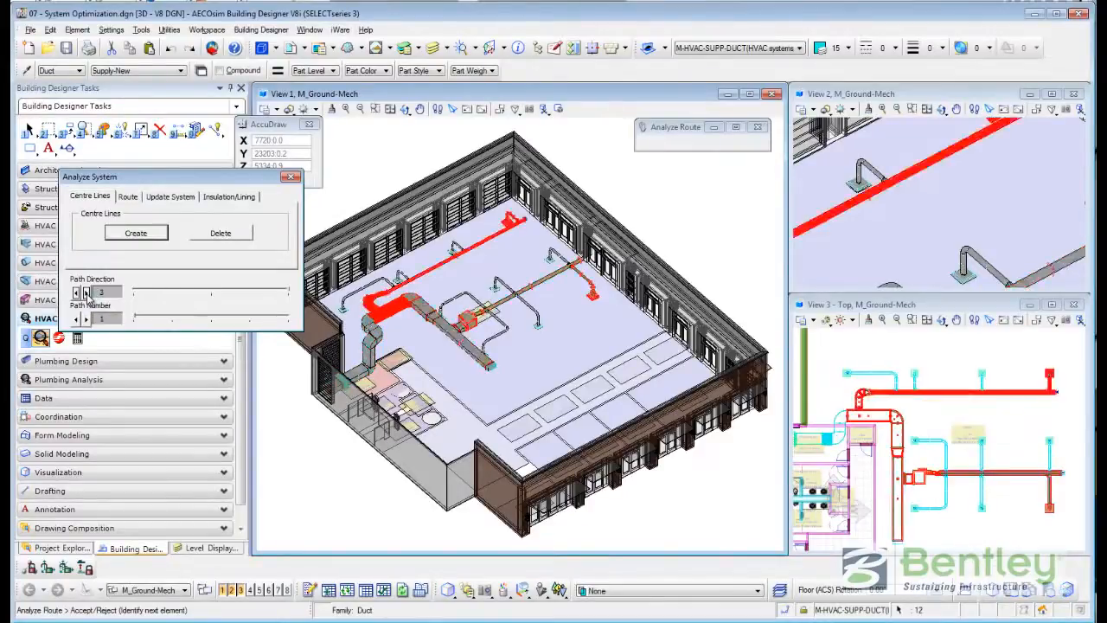
left_click(86, 319)
left_click(86, 318)
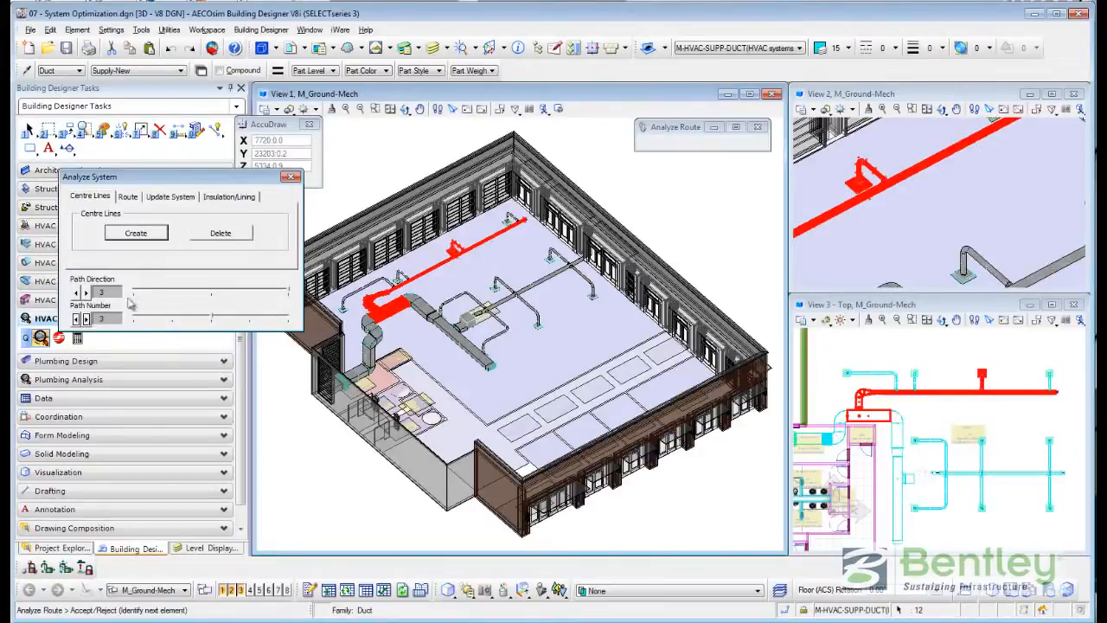
Update the flow rate and the flow velocity throughout the duct system
left_click(166, 198)
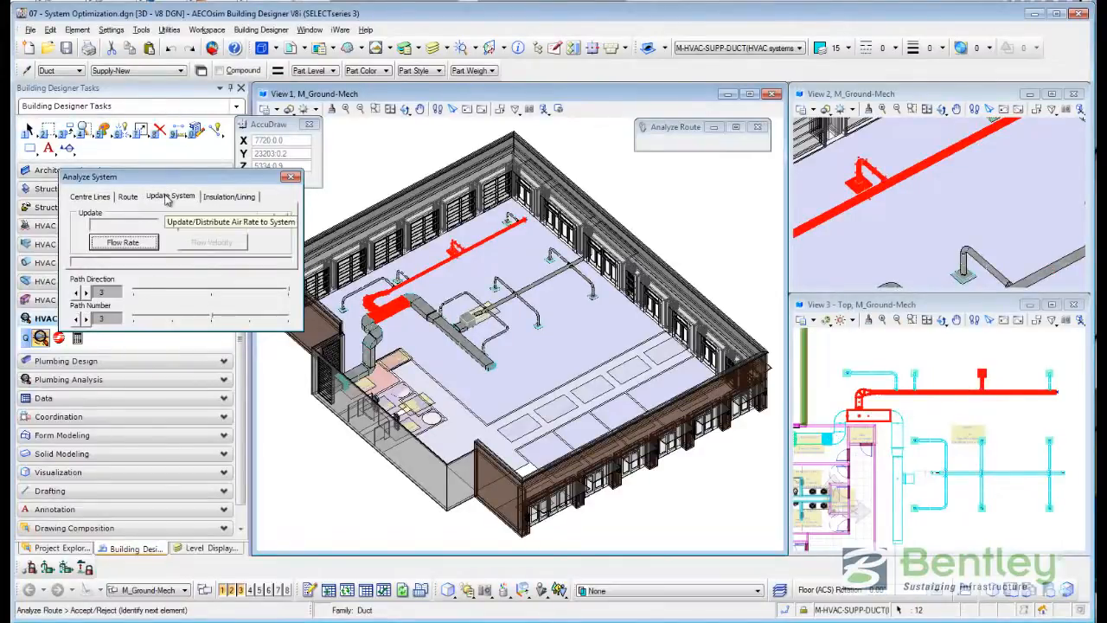
left_click(130, 243)
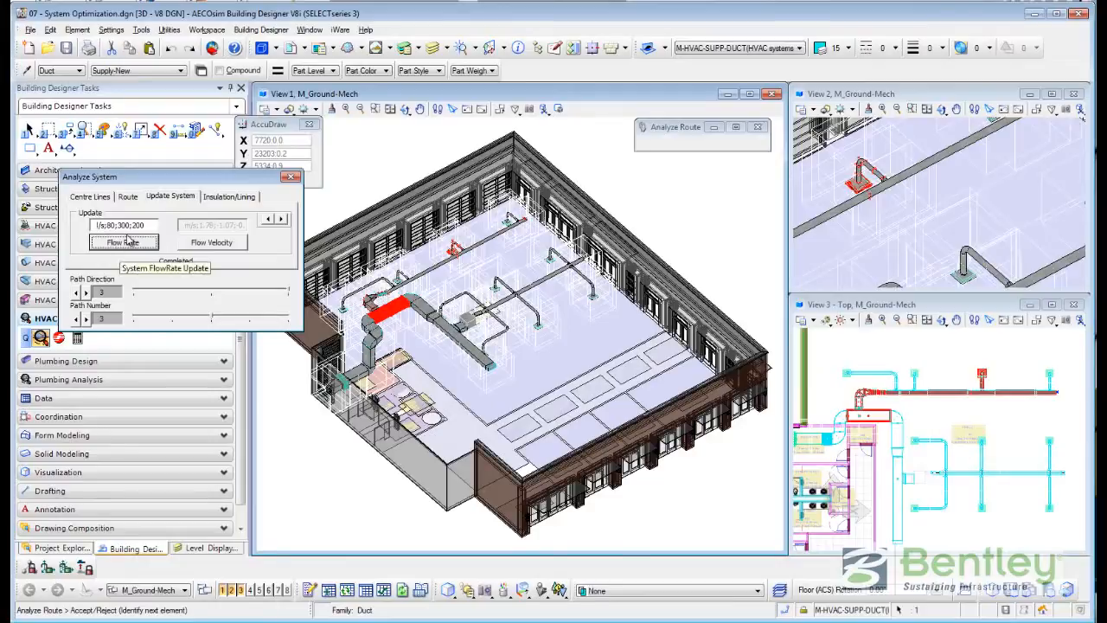
left_click(212, 243)
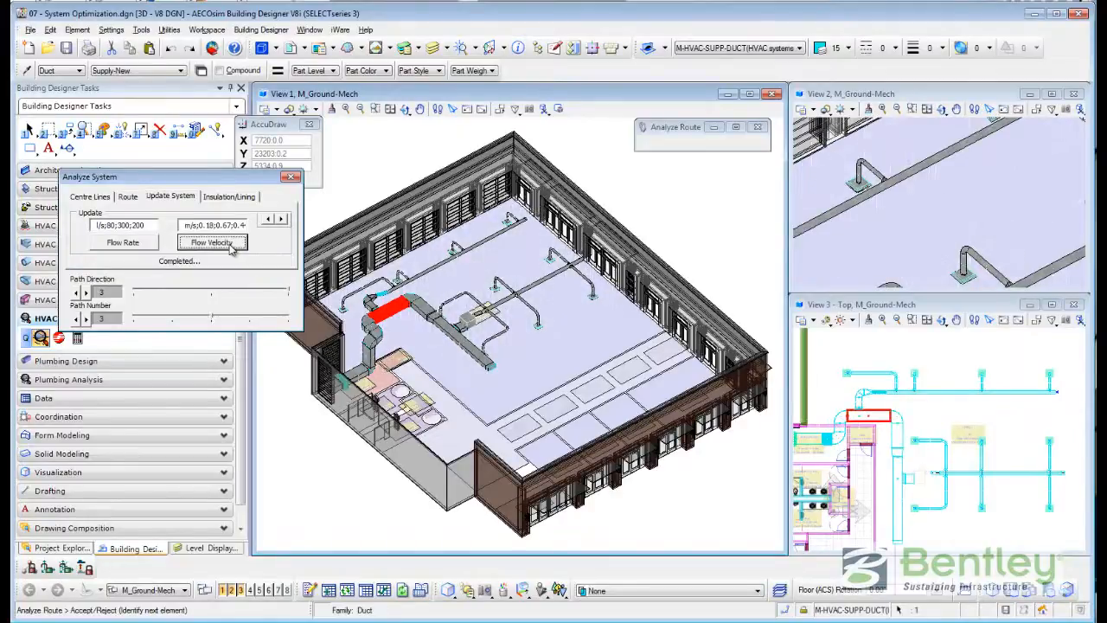
Step along the route to the vertical round duct above the diffuser and examine its flow rate and velocity
left_click(283, 220)
left_click(283, 220)
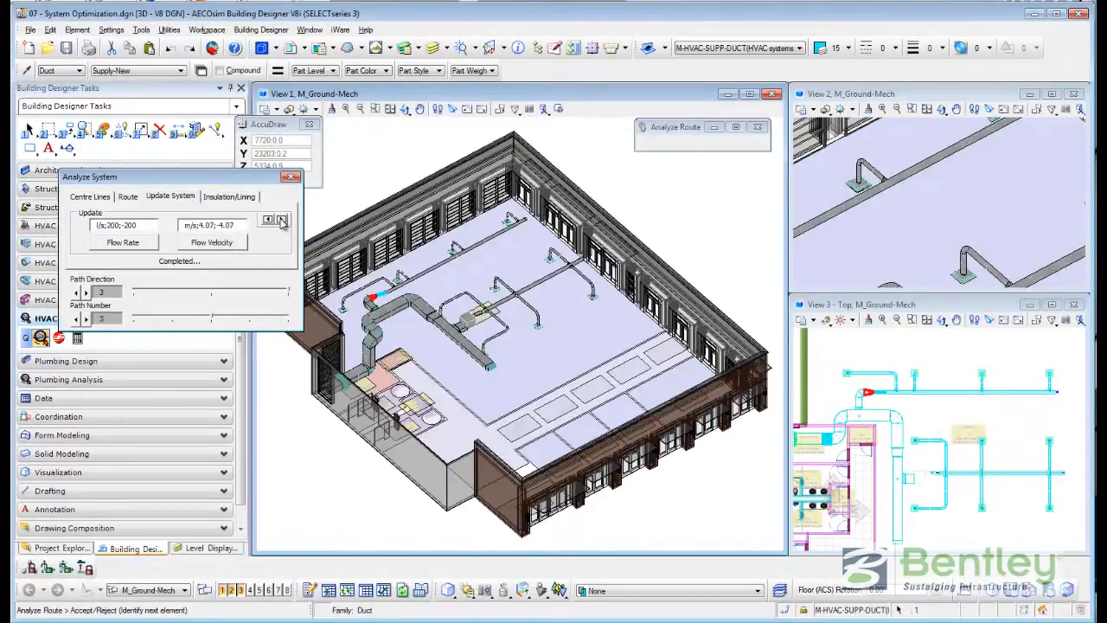
left_click(283, 221)
left_click(283, 220)
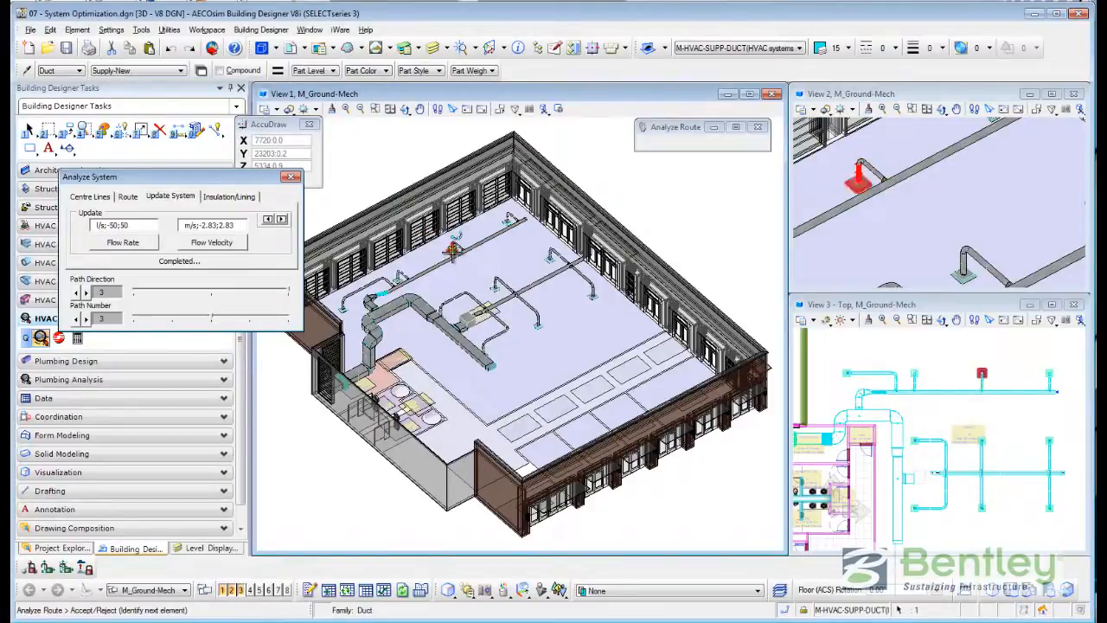
scroll(452, 249, "up", 5)
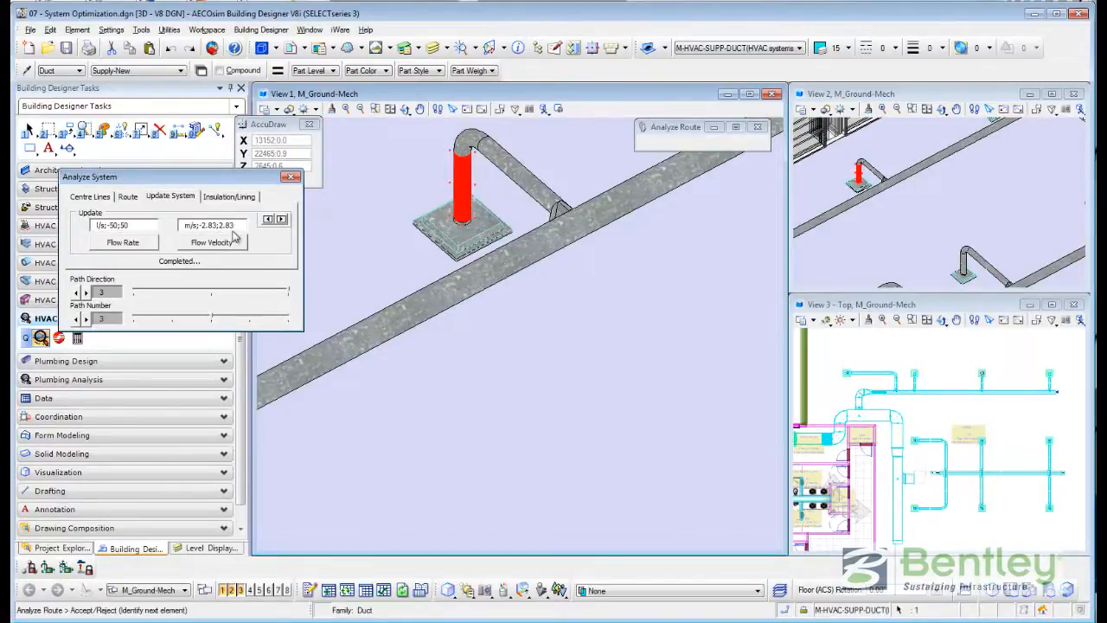
Switch to the Trane Ductulator and arrange its window so the highlighted duct and its flow values stay visible
left_click_drag(234, 177, 290, 141)
left_click(58, 337)
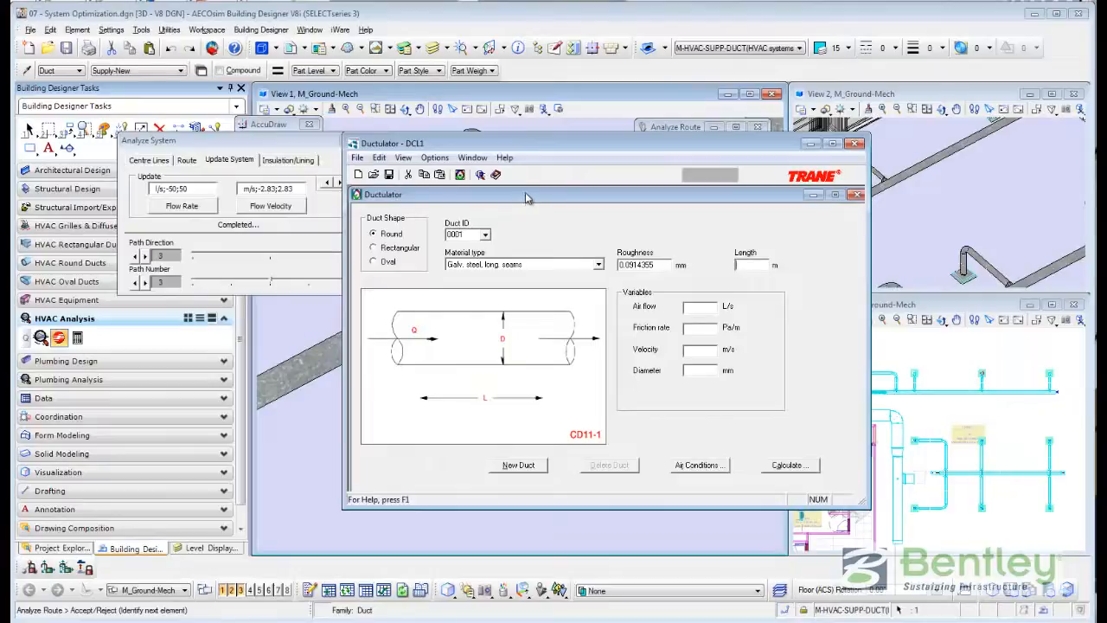
mouse_move(526, 197)
left_mouse_down()
mouse_move(545, 208)
mouse_move(531, 200)
left_mouse_up()
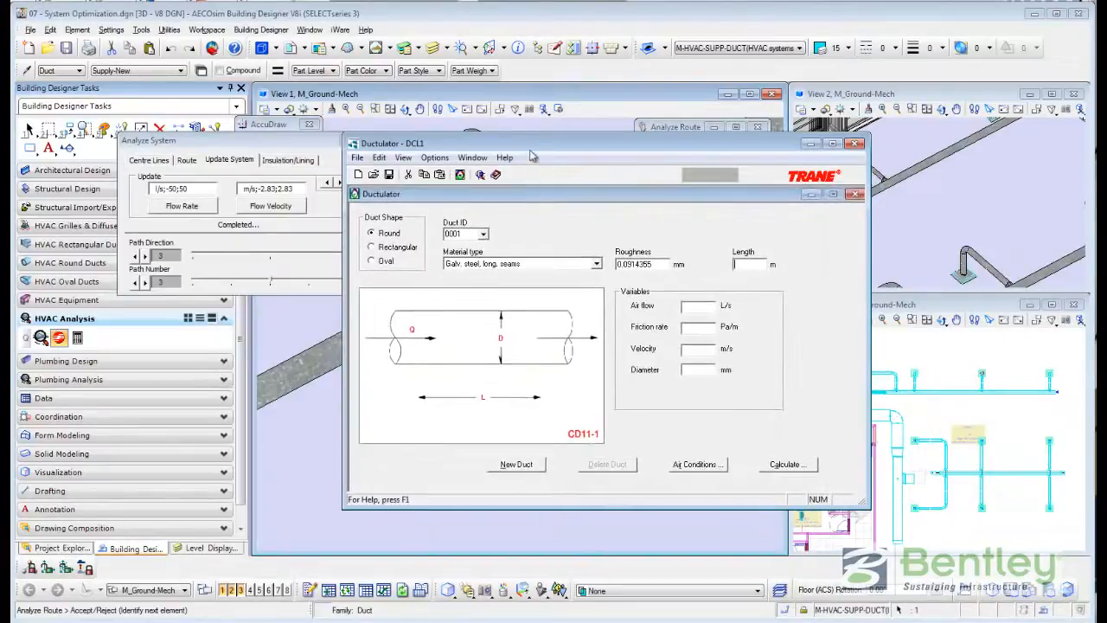
left_click_drag(541, 146, 715, 188)
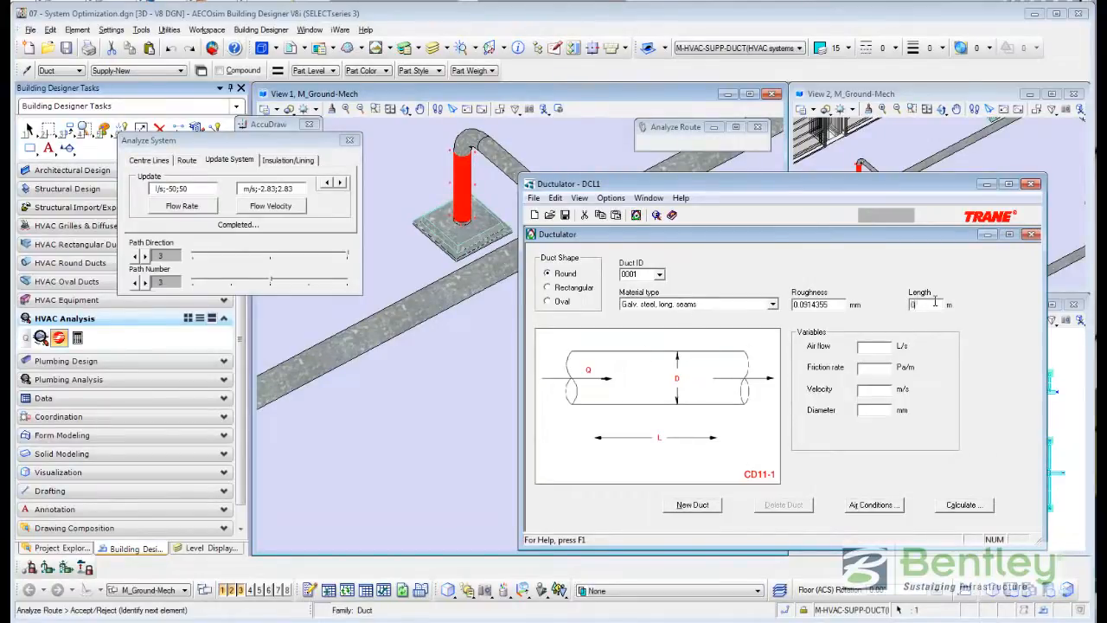
Calculate the round duct size for a 0.75 m length, 50 L/s air flow and 2.83 m/s velocity, and leave the analysis
type(".75")
left_click(885, 390)
type("2.83")
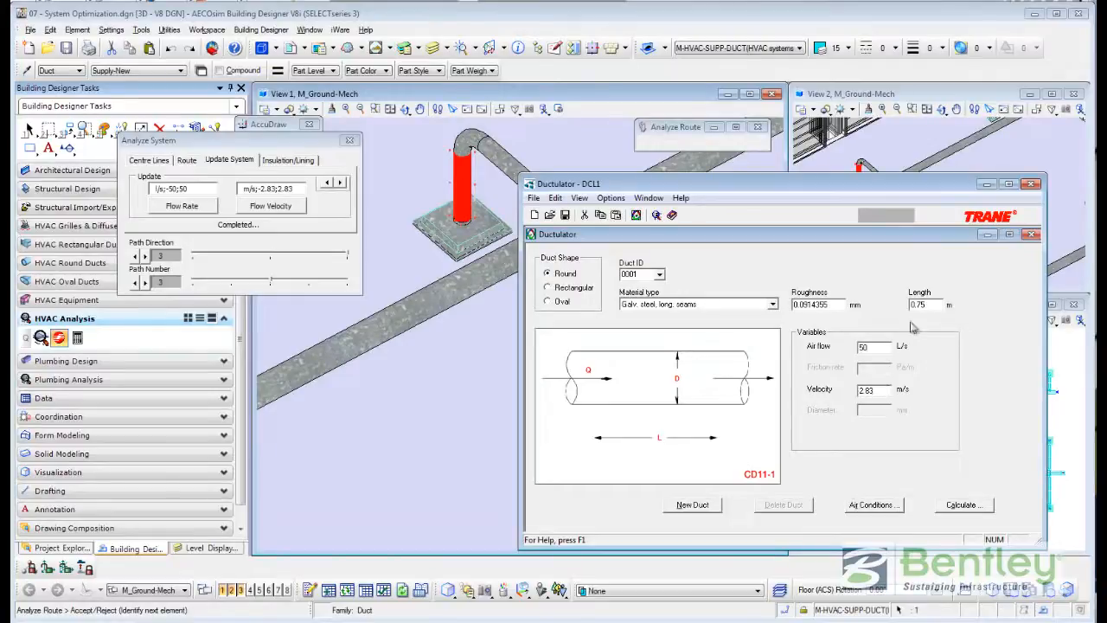
left_click(962, 504)
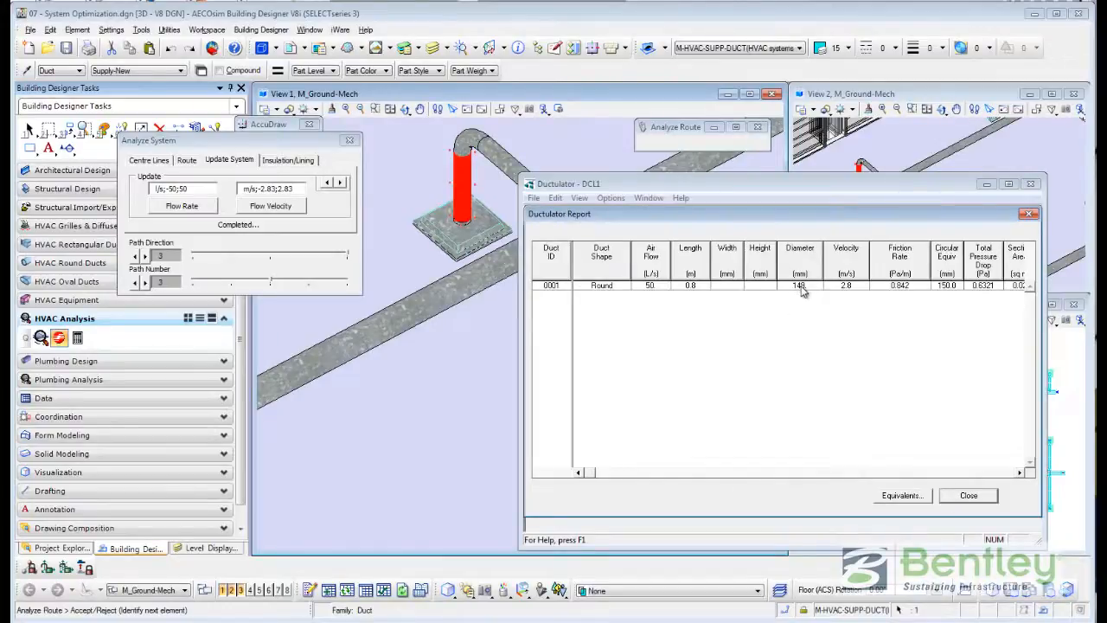
left_click(968, 496)
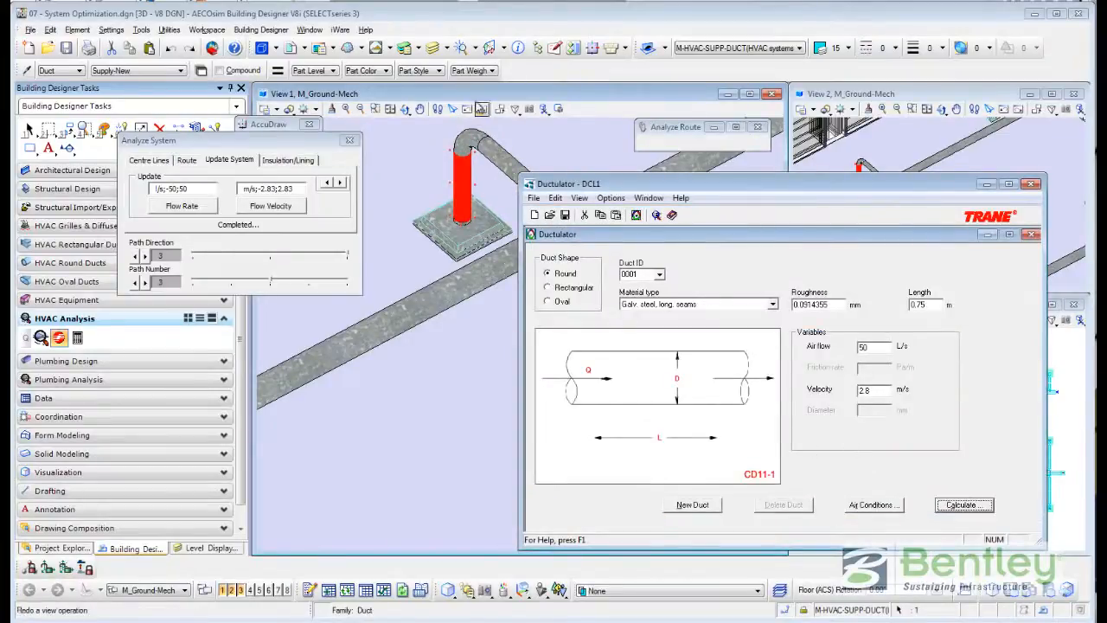
left_click(986, 185)
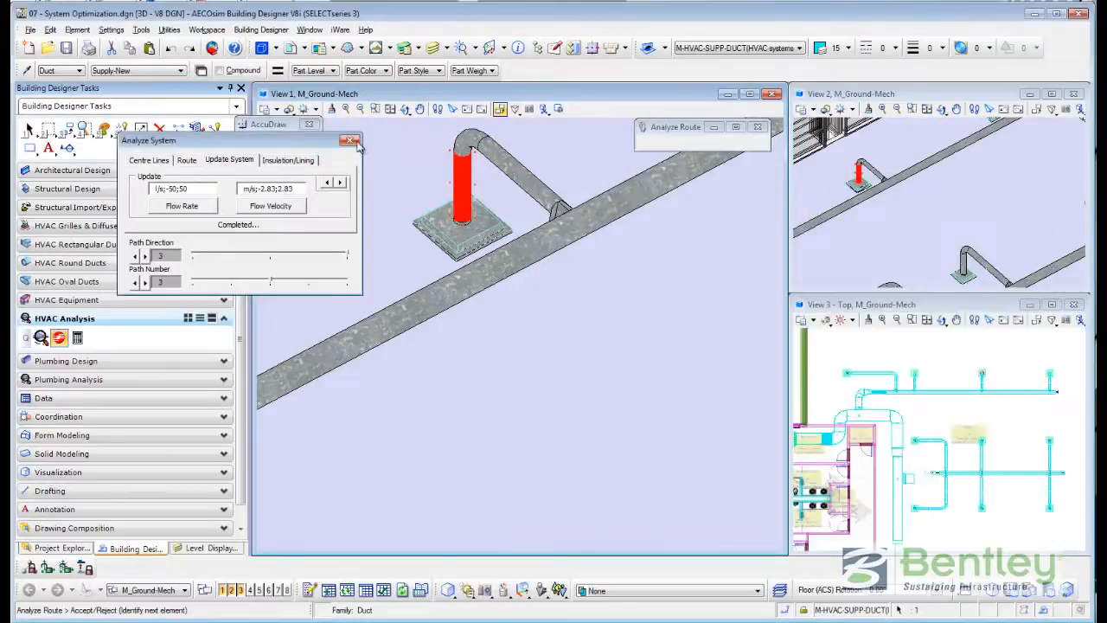
left_click(349, 140)
Modify the vertical round duct above the diffuser, setting its diameter D1 to 149 mm
left_click(196, 130)
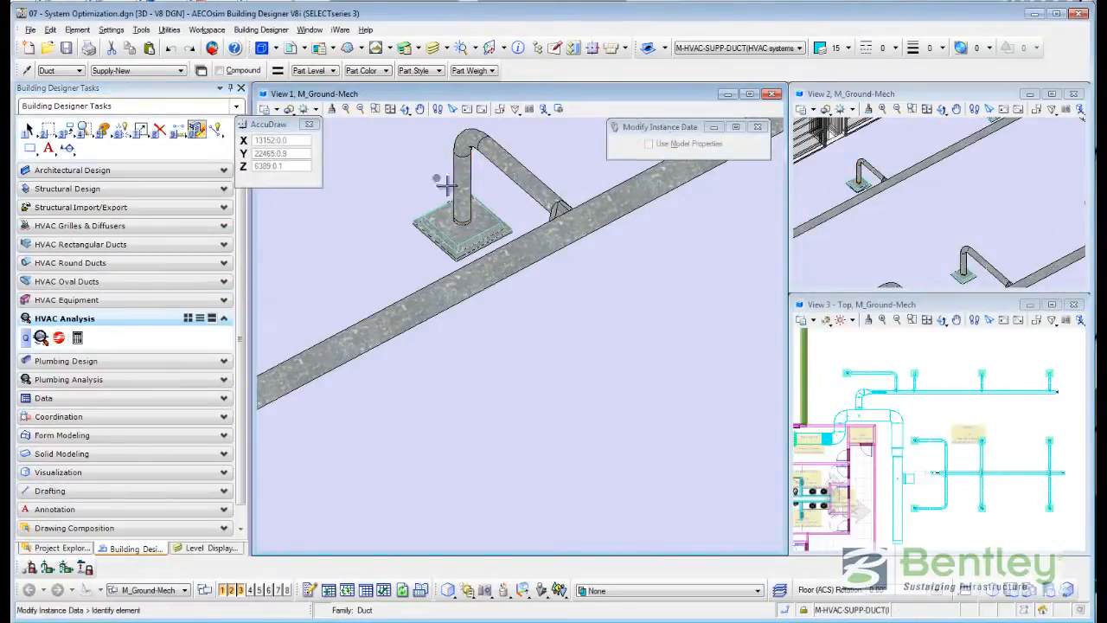
left_click(446, 197)
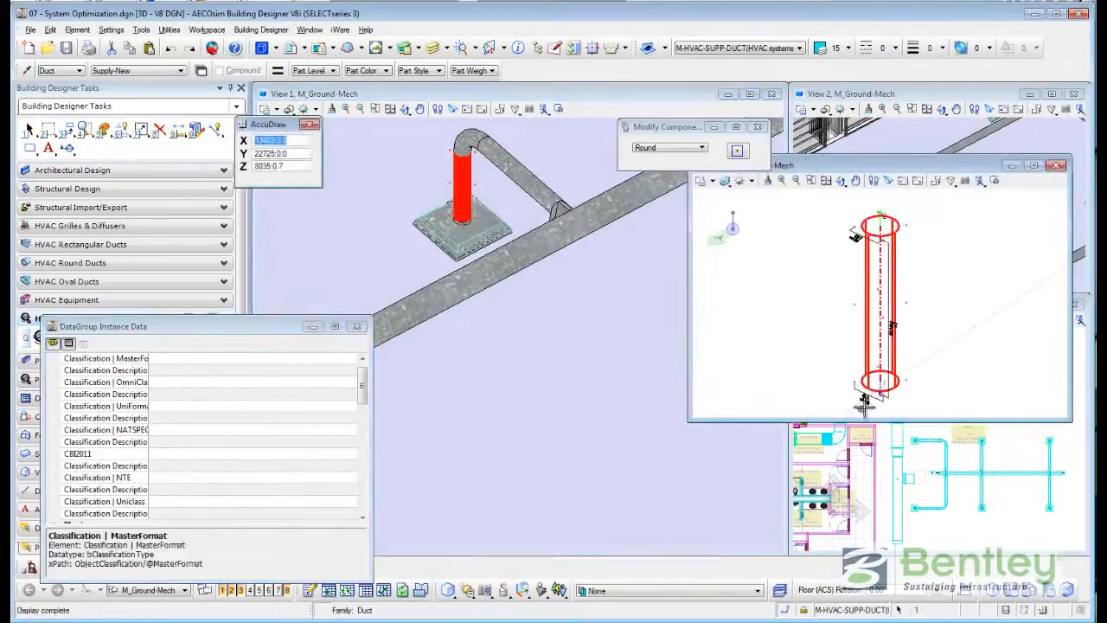
scroll(865, 405, "up", 6)
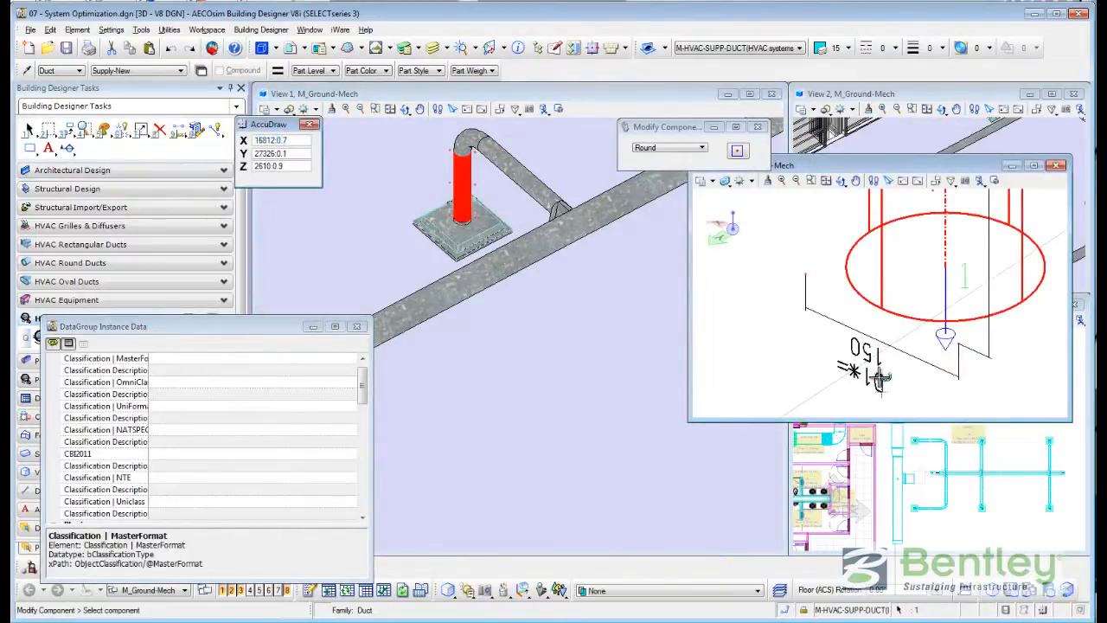
left_click(878, 386)
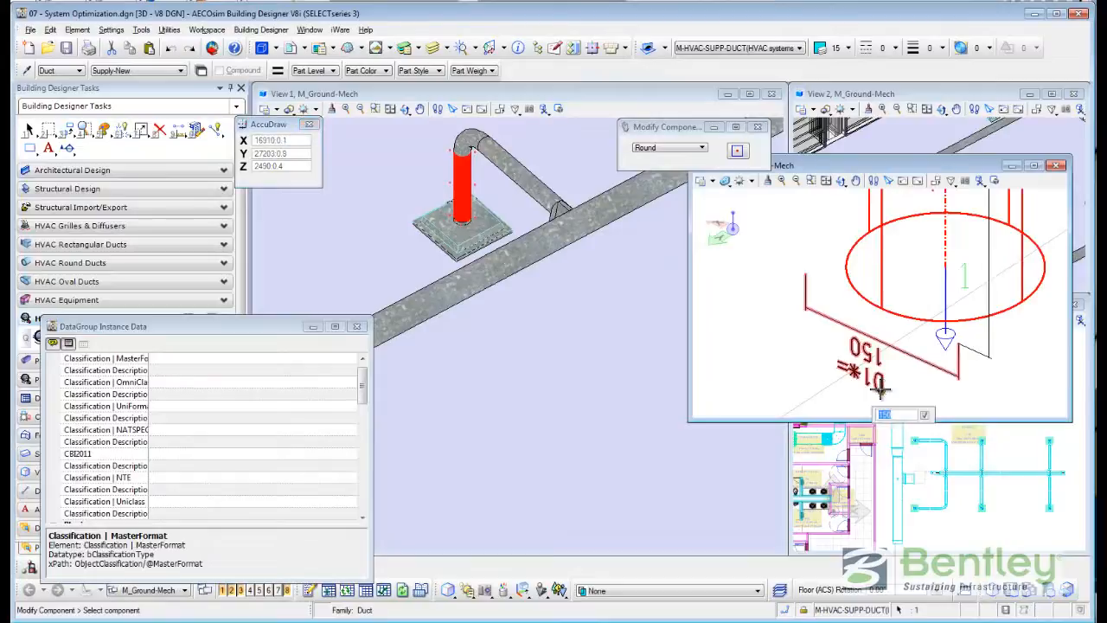
type("149")
key("Return")
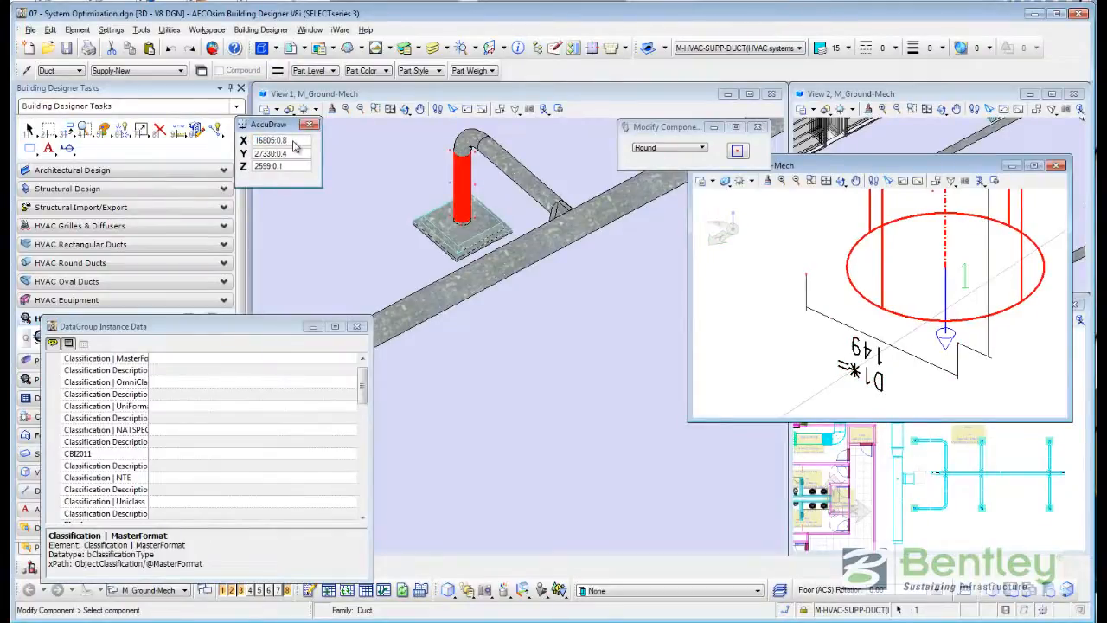
key("r")
key("s")
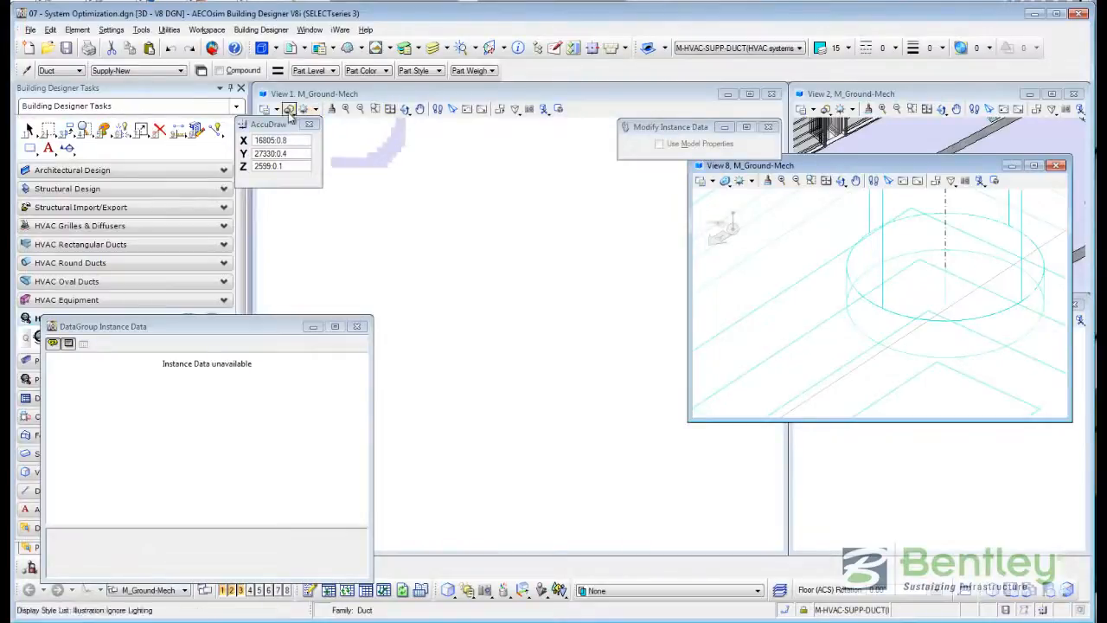
Refresh the model view and check the dimensions of the elbow, round duct and takeoff connected to the resized duct
left_click(332, 109)
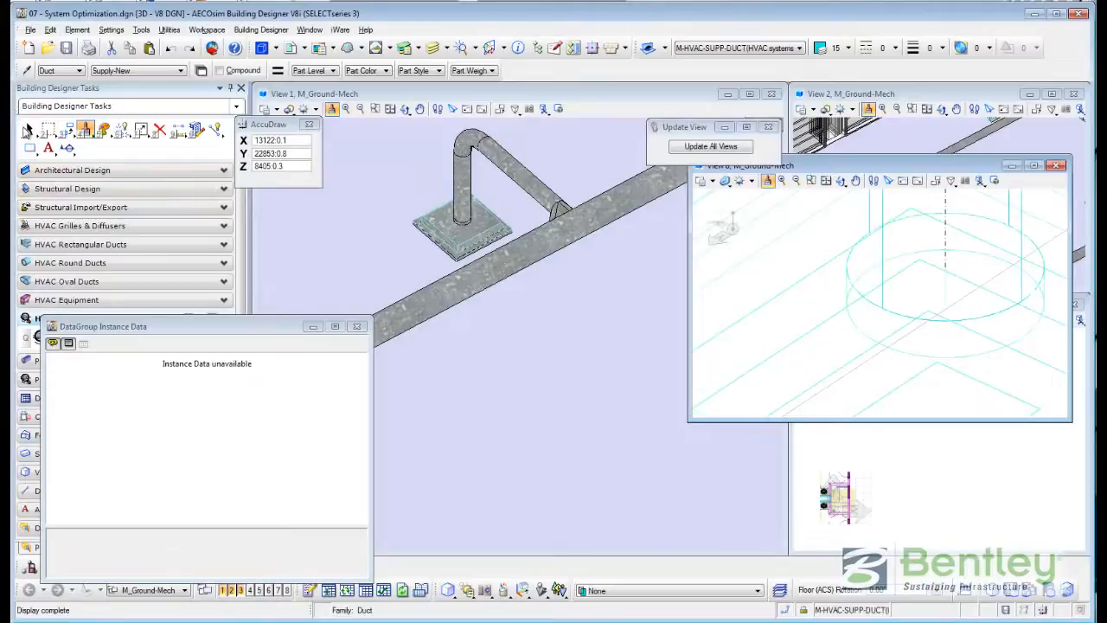
left_click(29, 129)
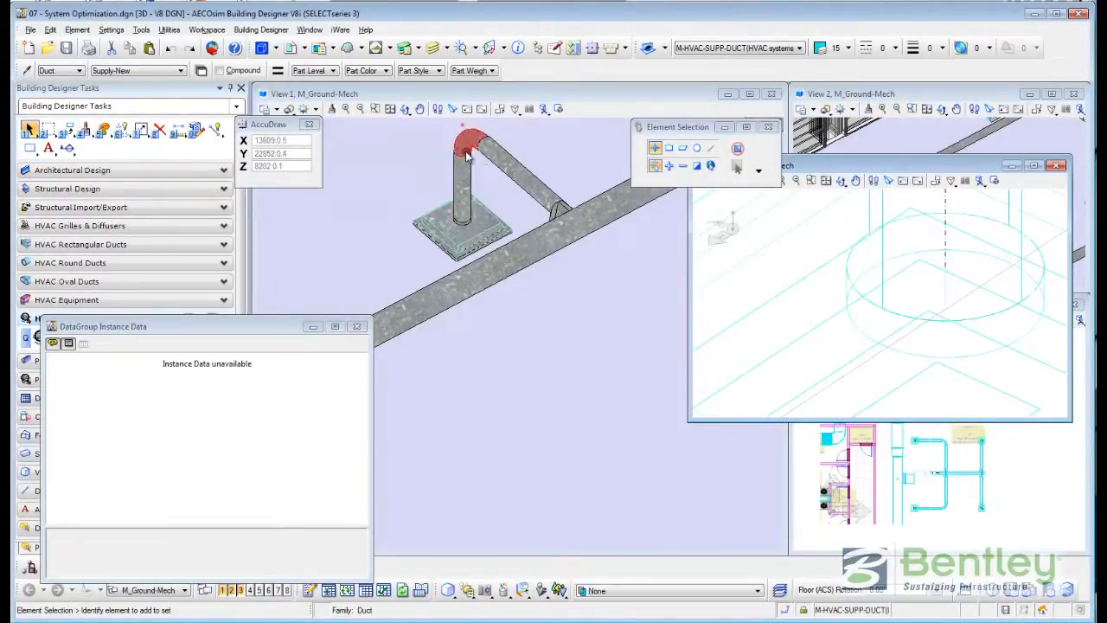
left_click(513, 166)
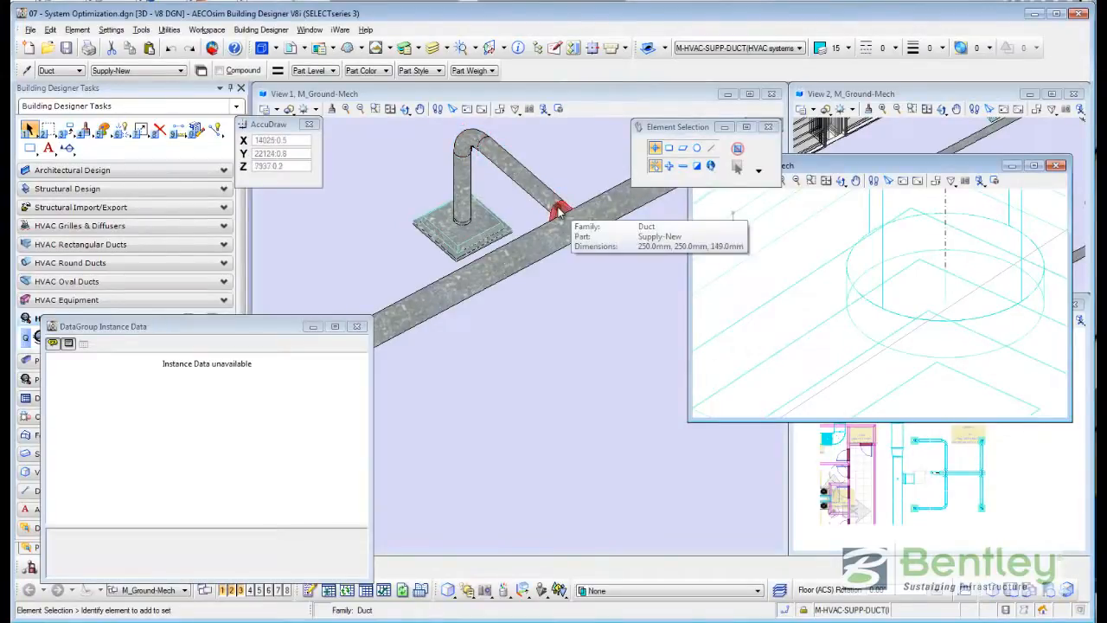